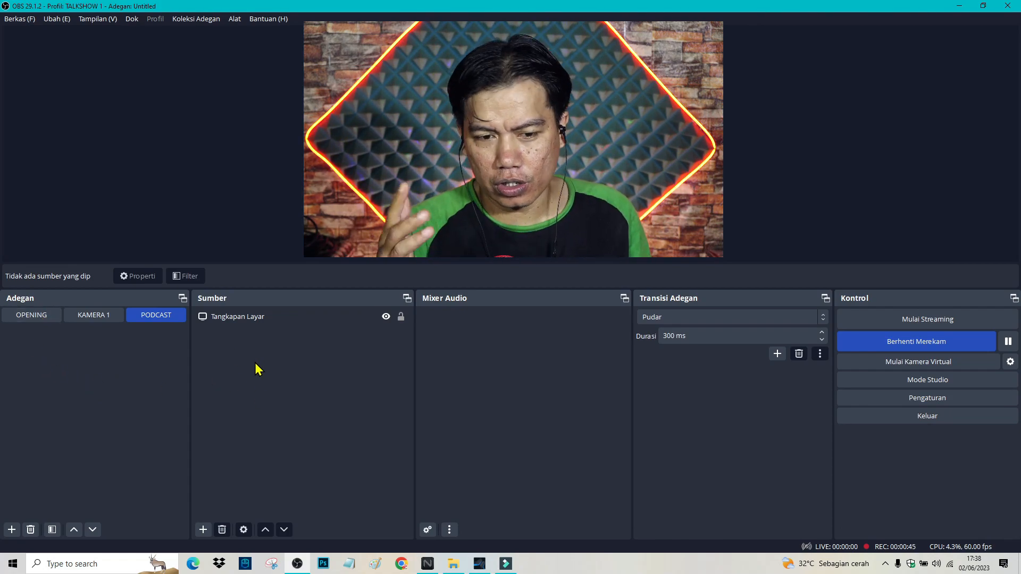
# - Add a new audio input capture source named SUMBER BACOT to the PODCAST scene
pyautogui.click(204, 530)
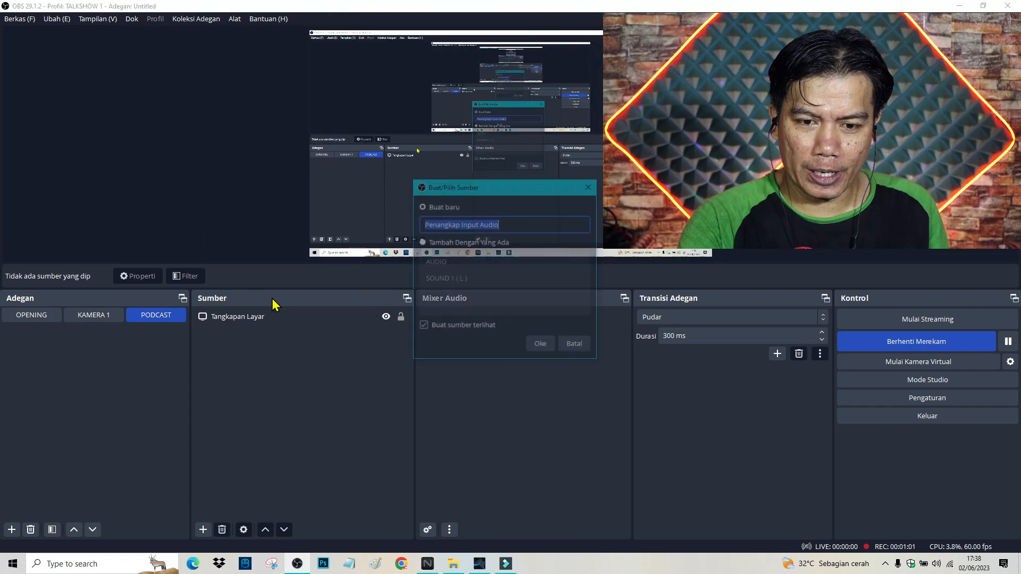
pyautogui.click(272, 301)
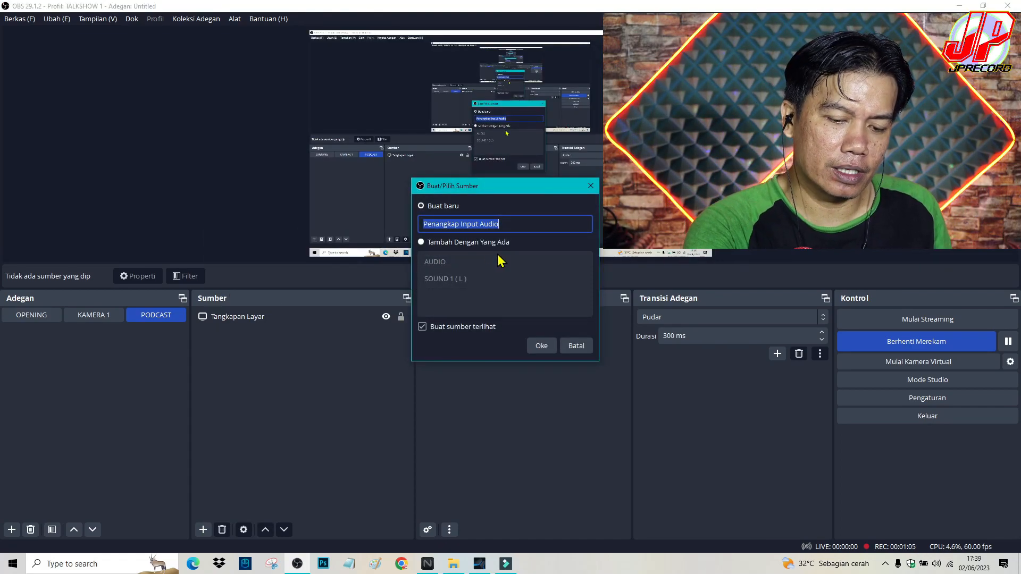
pyautogui.write('s')
pyautogui.press('BackSpace')
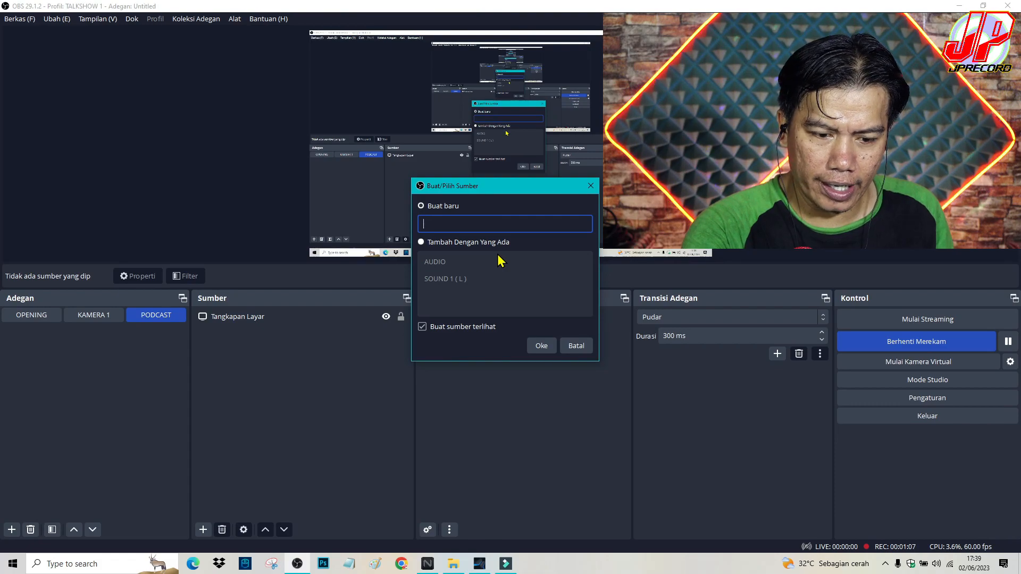
pyautogui.press('capslock')
pyautogui.write('SUM')
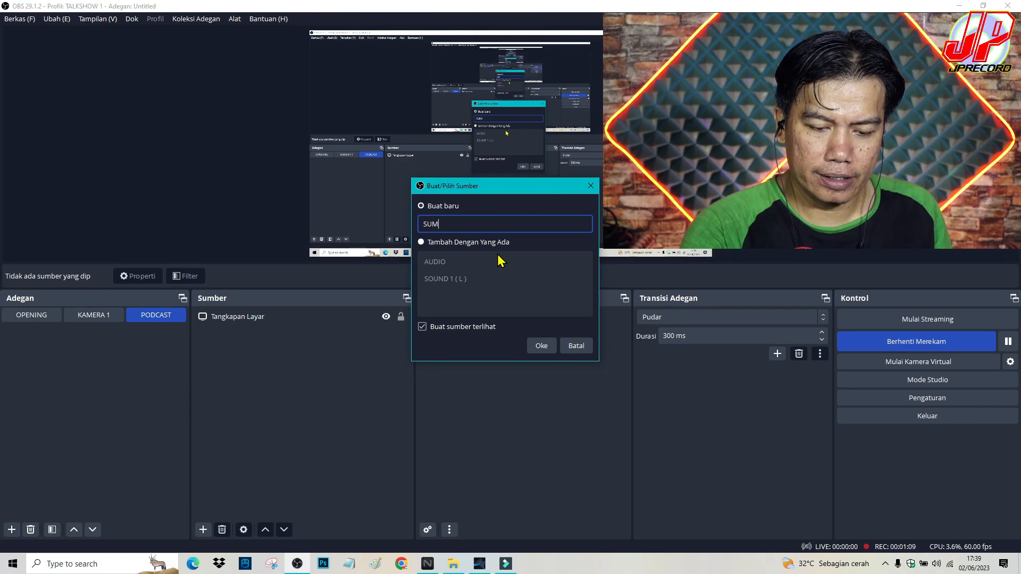
pyautogui.write('BER B')
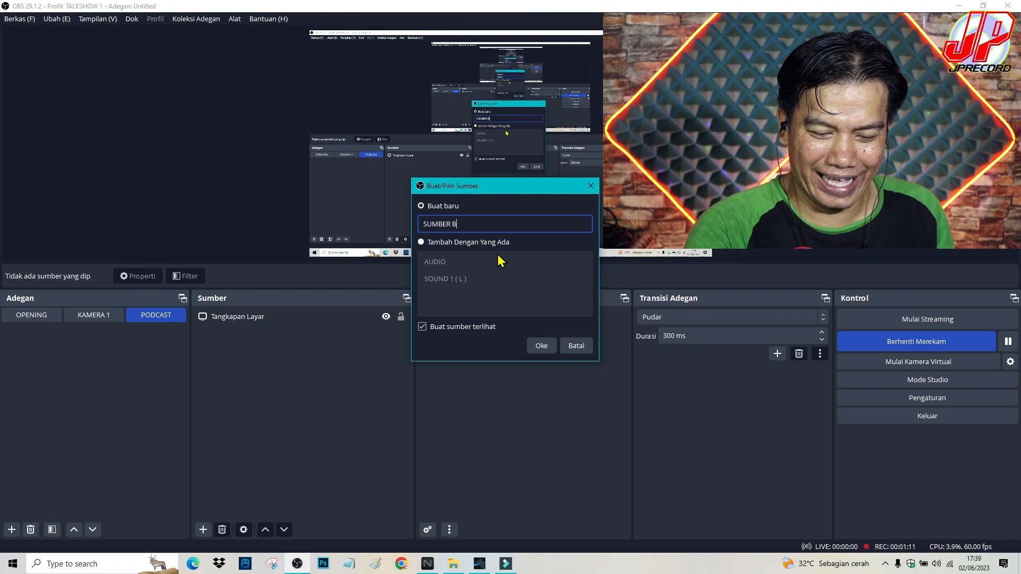
pyautogui.write('ACOT')
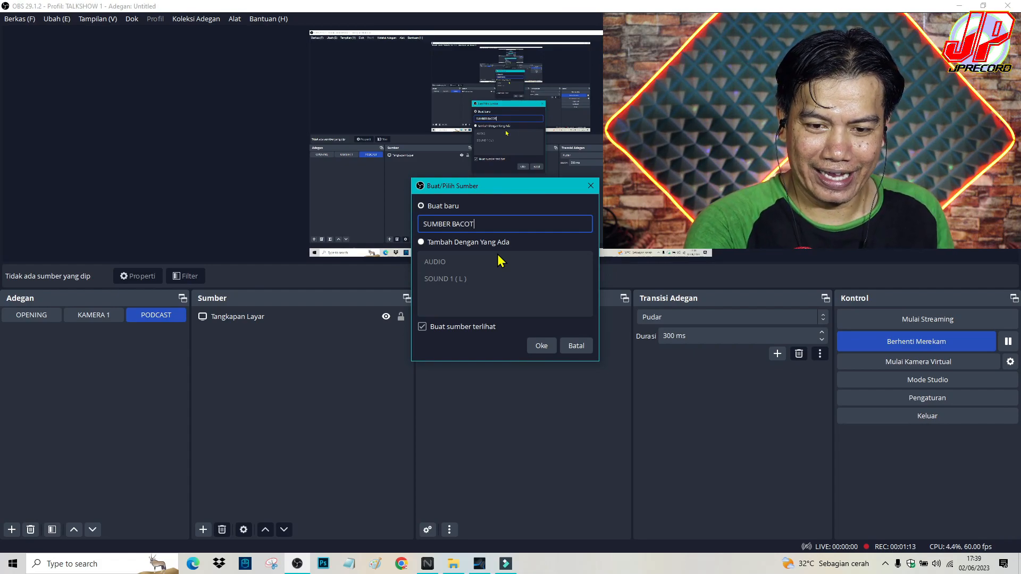
pyautogui.click(538, 346)
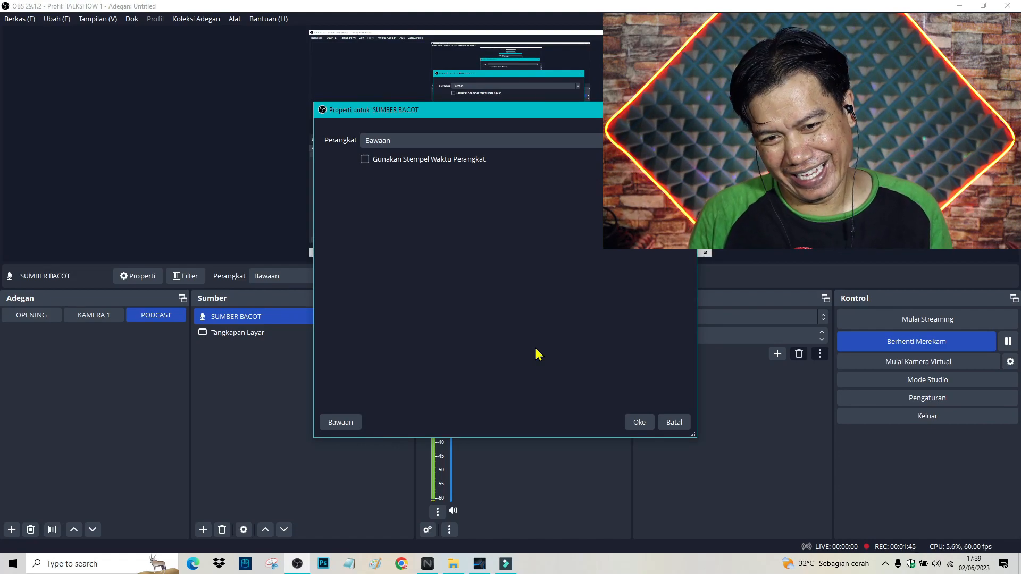
# - Set the SUMBER BACOT source's device to Analogue 1 + 2 (Focusrite Usb Audio) and accept its properties
pyautogui.click(509, 140)
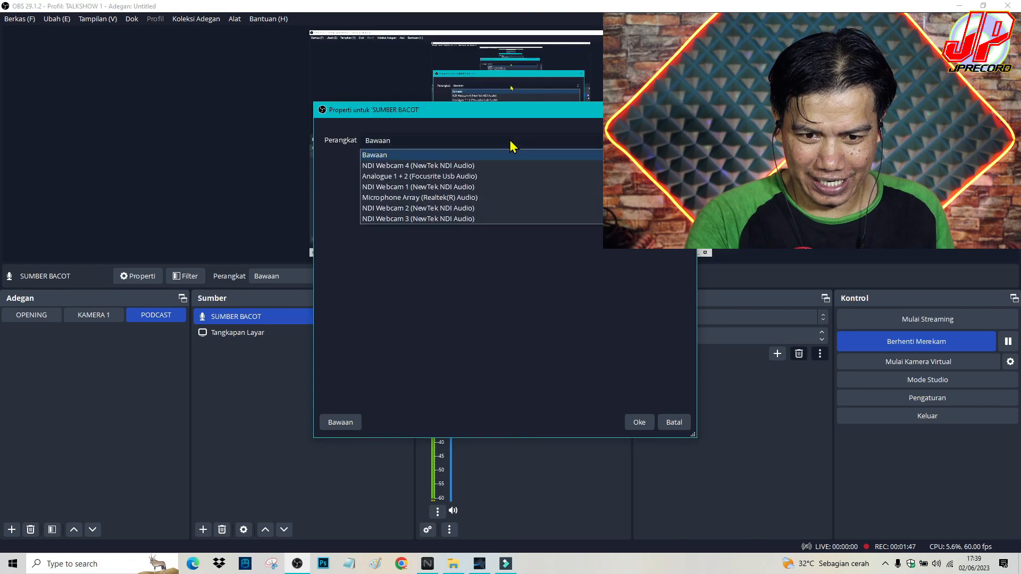
pyautogui.click(415, 177)
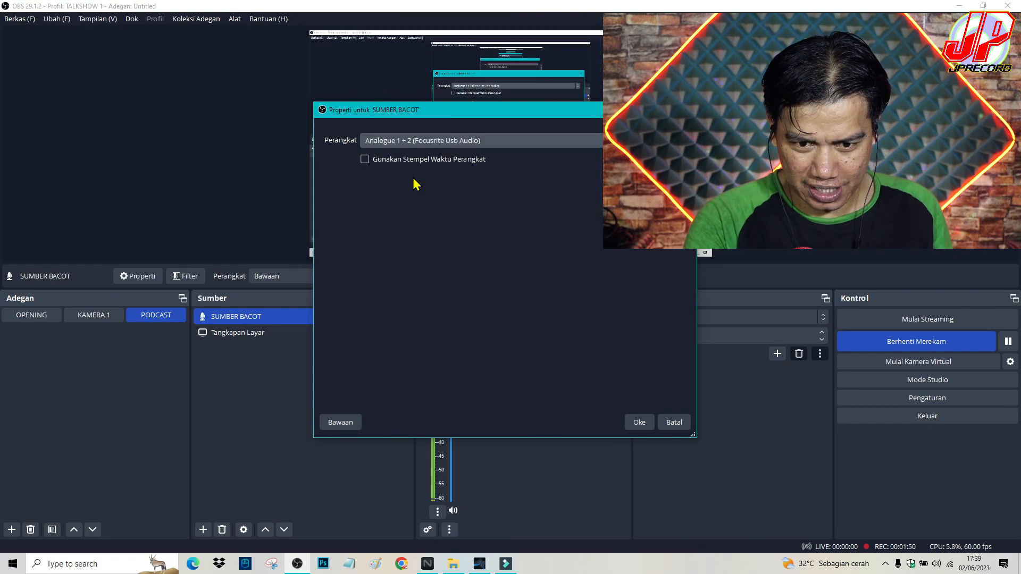
pyautogui.click(643, 425)
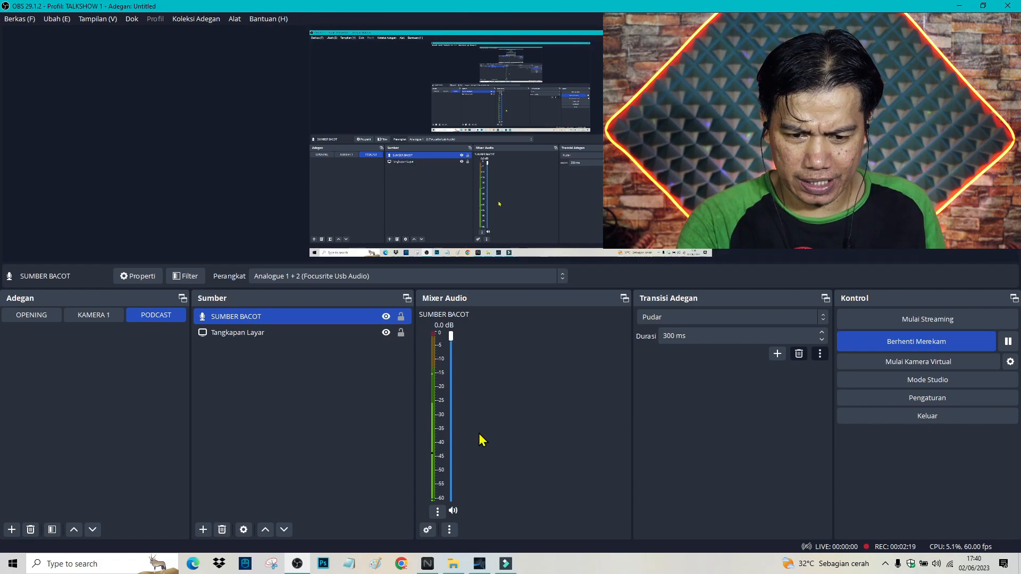
# - In the advanced audio properties, make SUMBER BACOT mono and shift its balance fully to the L channel
pyautogui.click(438, 512)
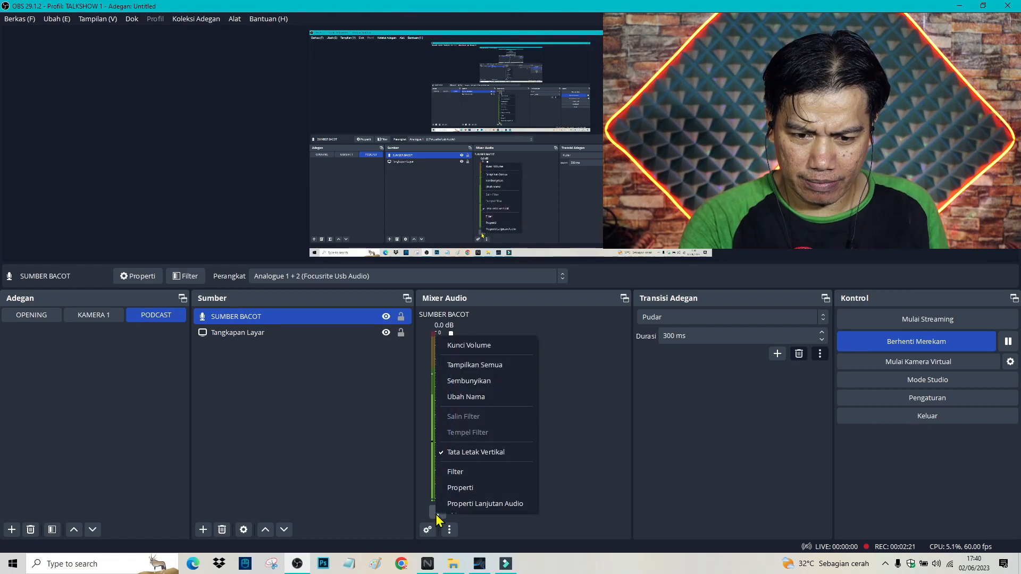
pyautogui.click(483, 504)
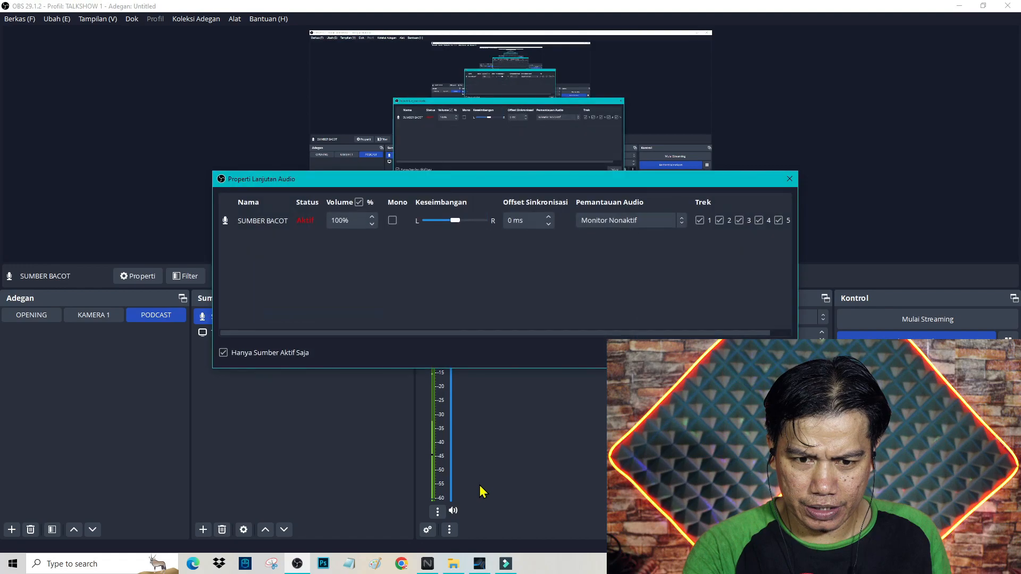
pyautogui.click(392, 220)
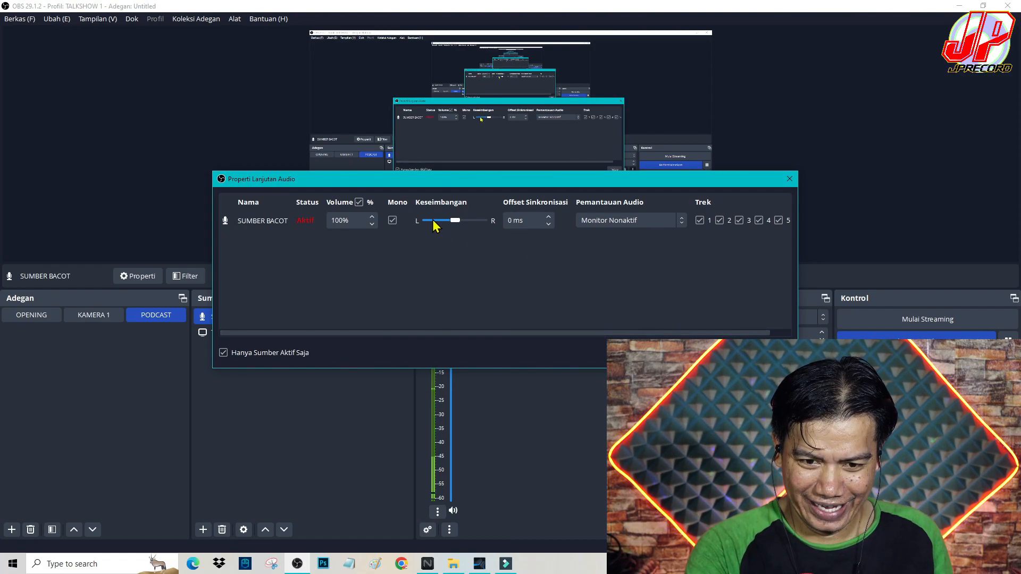
pyautogui.moveTo(455, 220); pyautogui.dragTo(413, 228)
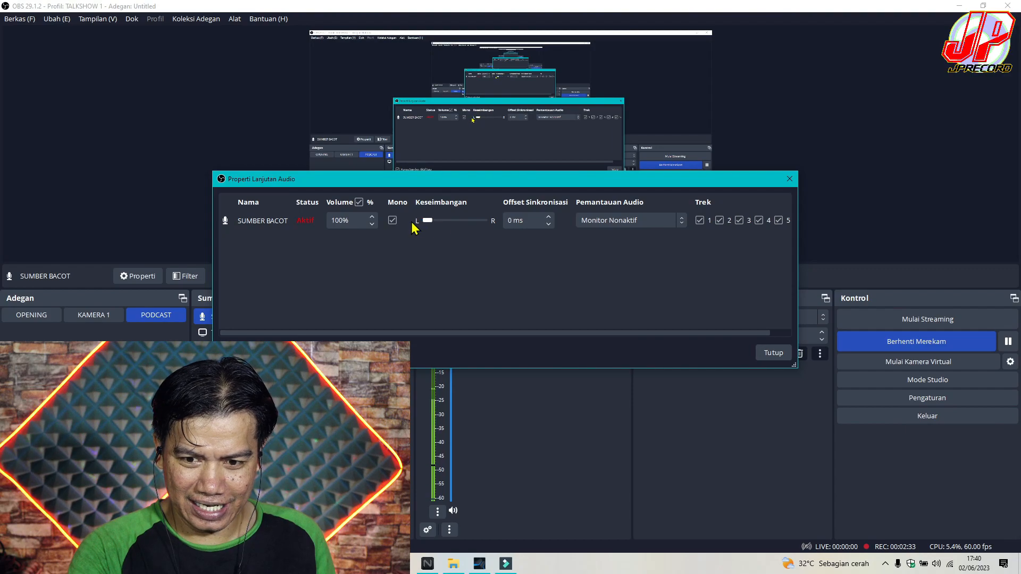
pyautogui.click(769, 352)
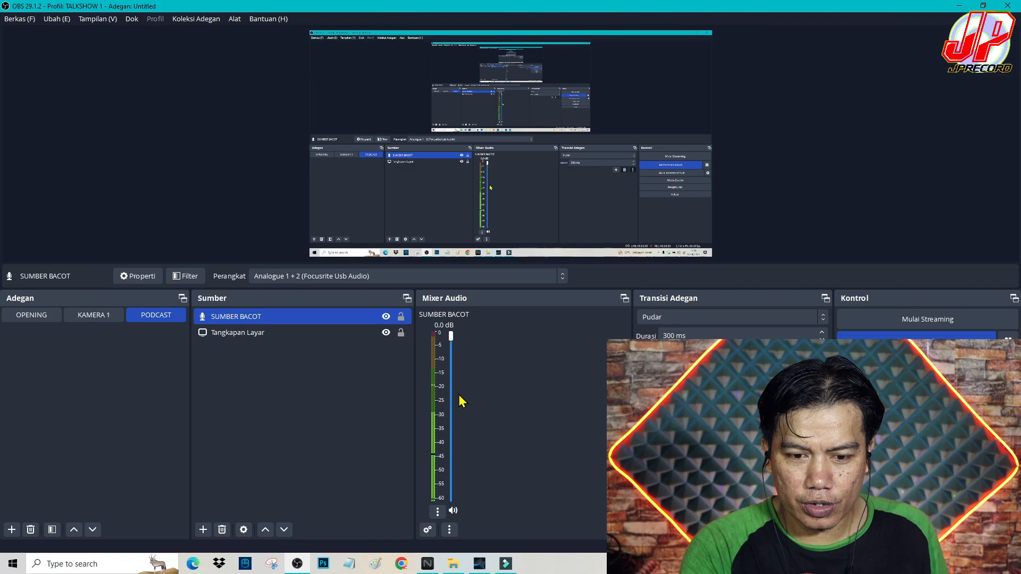
# - Add an Equalizer 3-Pita filter to SUMBER BACOT, keeping the default filter name
pyautogui.click(435, 511)
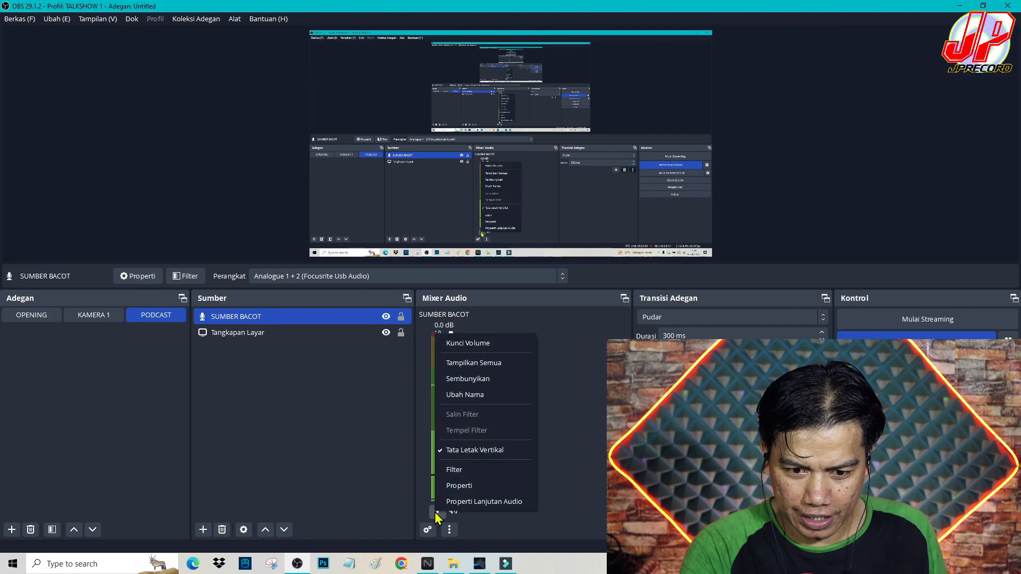
pyautogui.click(474, 470)
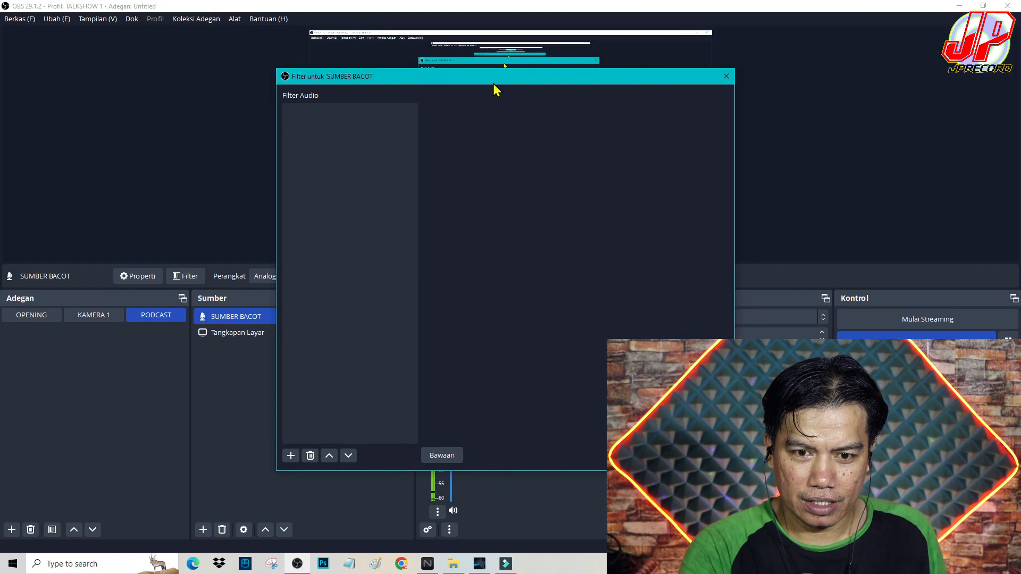
pyautogui.moveTo(496, 81); pyautogui.dragTo(257, 49)
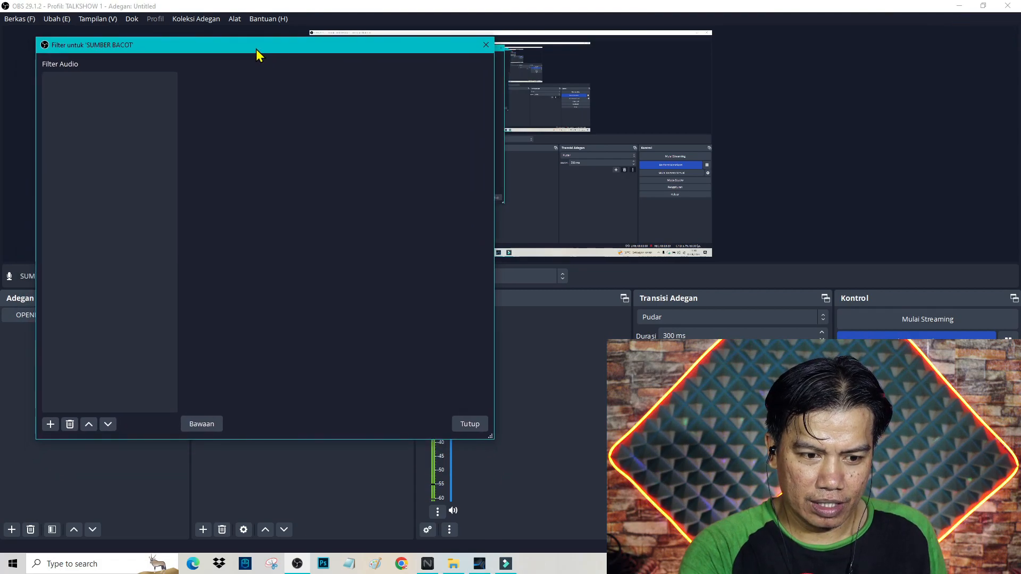
pyautogui.click(48, 426)
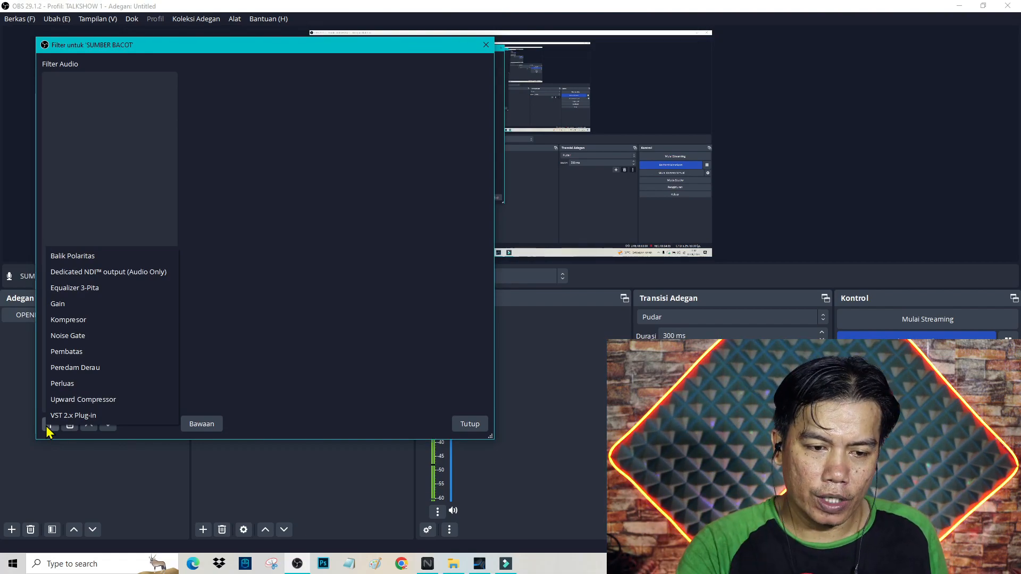
pyautogui.click(104, 287)
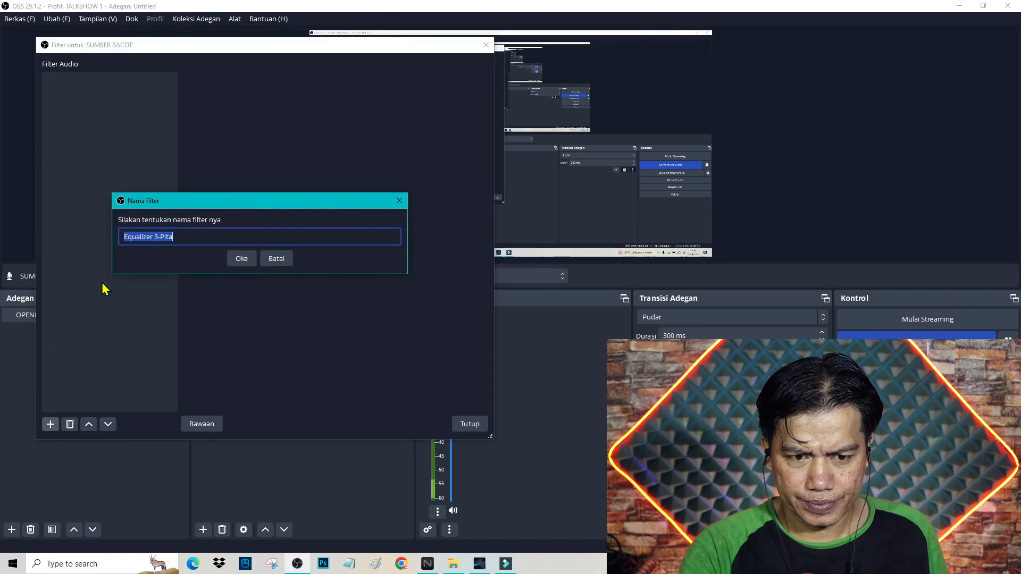
pyautogui.click(242, 261)
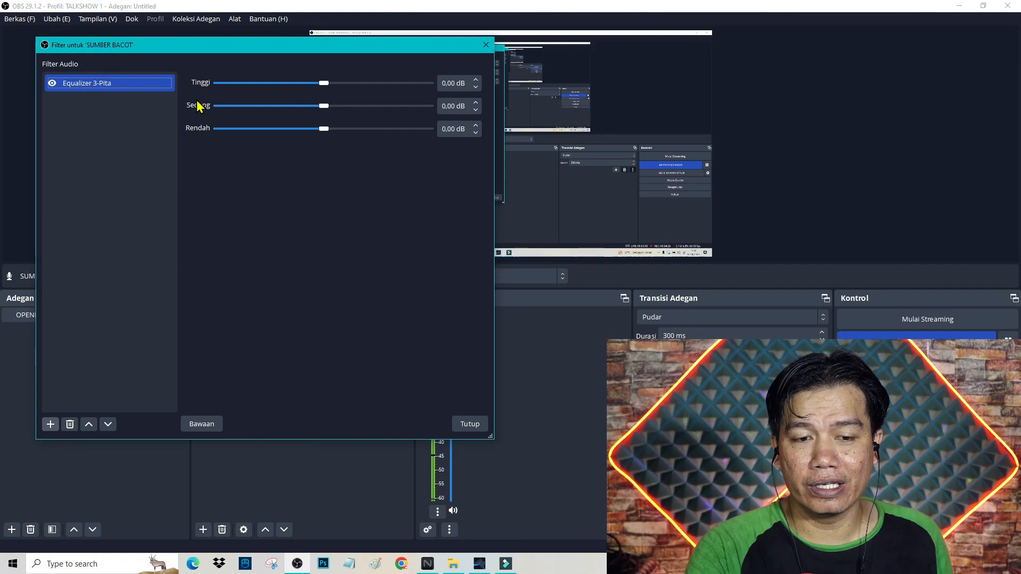
# - Set the equalizer bands to 12.50 dB for Tinggi, 7.60 dB for Sedang and -5.30 dB for Rendah
pyautogui.click(325, 106)
pyautogui.moveTo(325, 106); pyautogui.dragTo(370, 107)
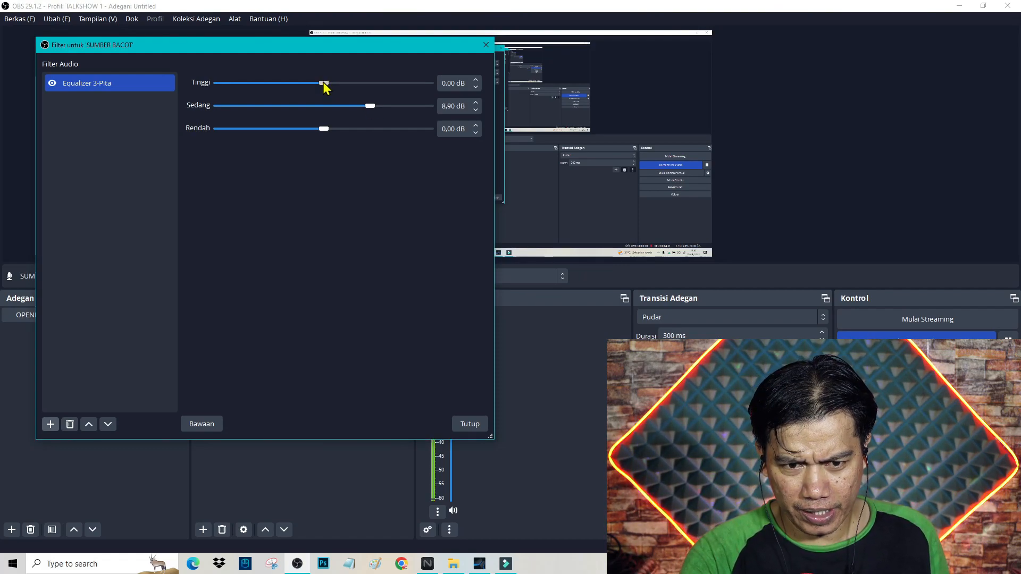
pyautogui.moveTo(323, 84); pyautogui.dragTo(379, 90)
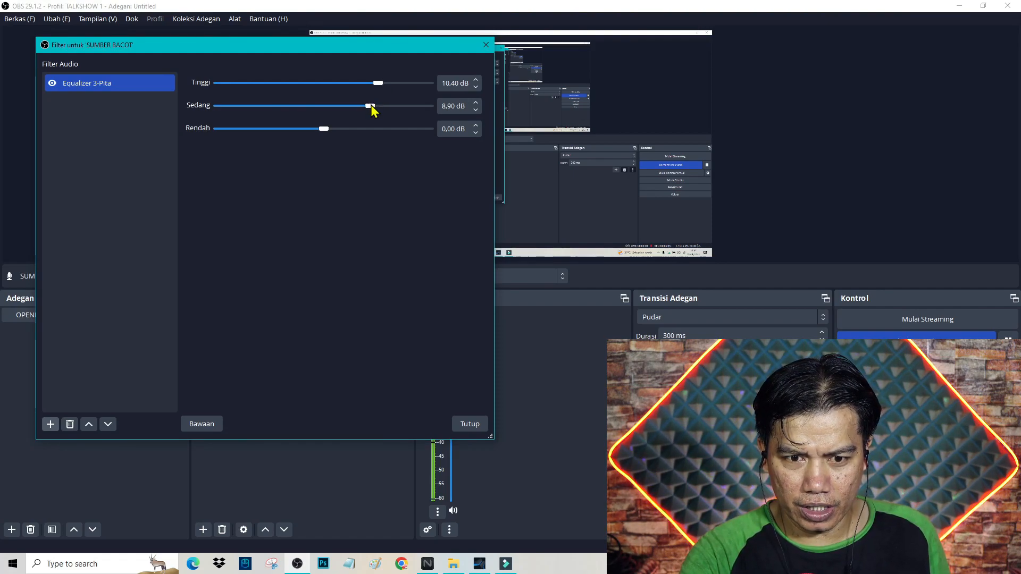
pyautogui.moveTo(371, 104); pyautogui.dragTo(364, 106)
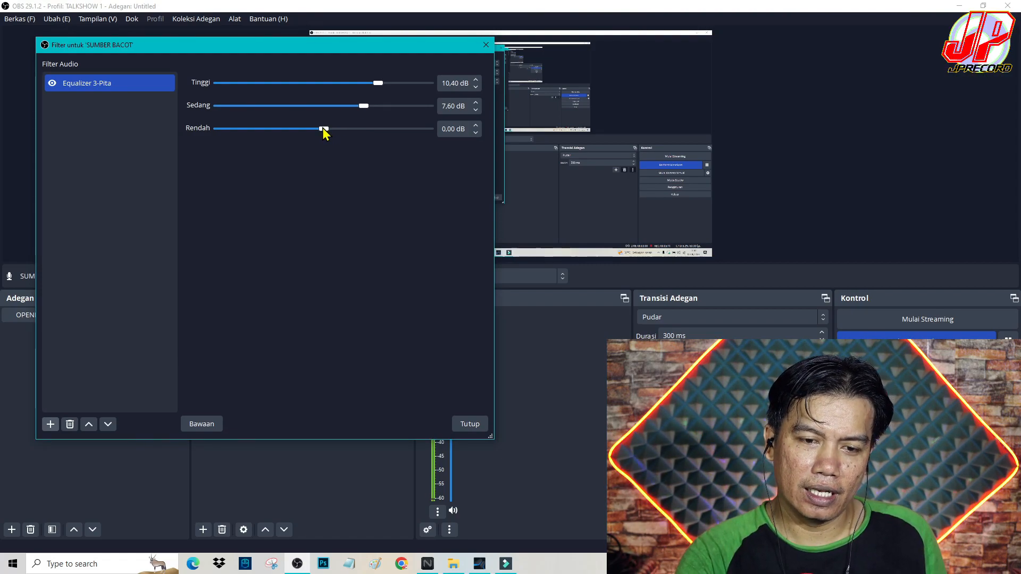
pyautogui.moveTo(323, 128); pyautogui.dragTo(294, 132)
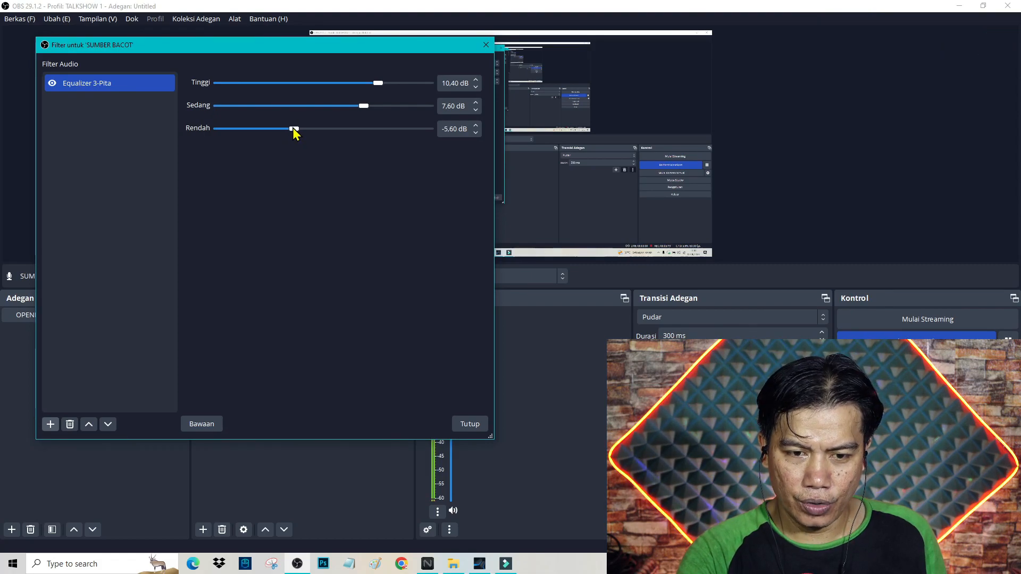
pyautogui.moveTo(292, 129)
pyautogui.mouseDown()
pyautogui.moveTo(221, 132)
pyautogui.moveTo(294, 132)
pyautogui.mouseUp()
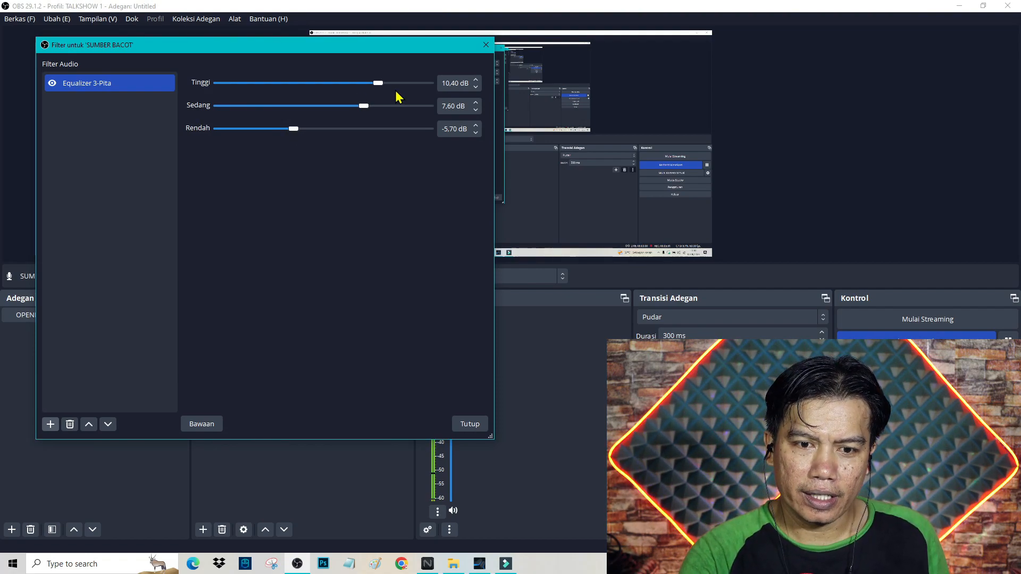
pyautogui.moveTo(380, 89); pyautogui.dragTo(391, 88)
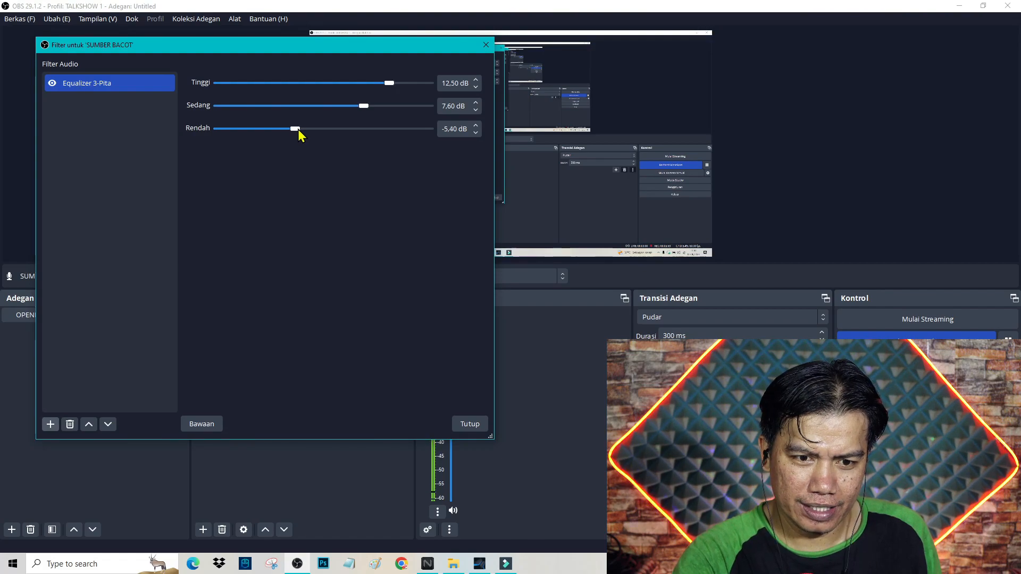
pyautogui.moveTo(295, 129); pyautogui.dragTo(298, 129)
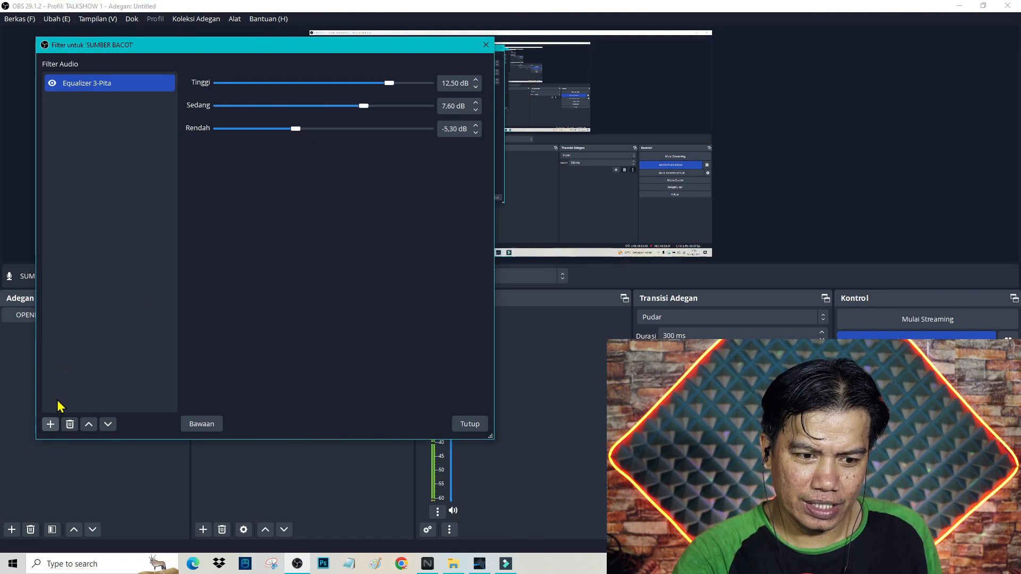
# - Add an Upward Compressor filter to SUMBER BACOT, keeping the default filter name
pyautogui.click(51, 424)
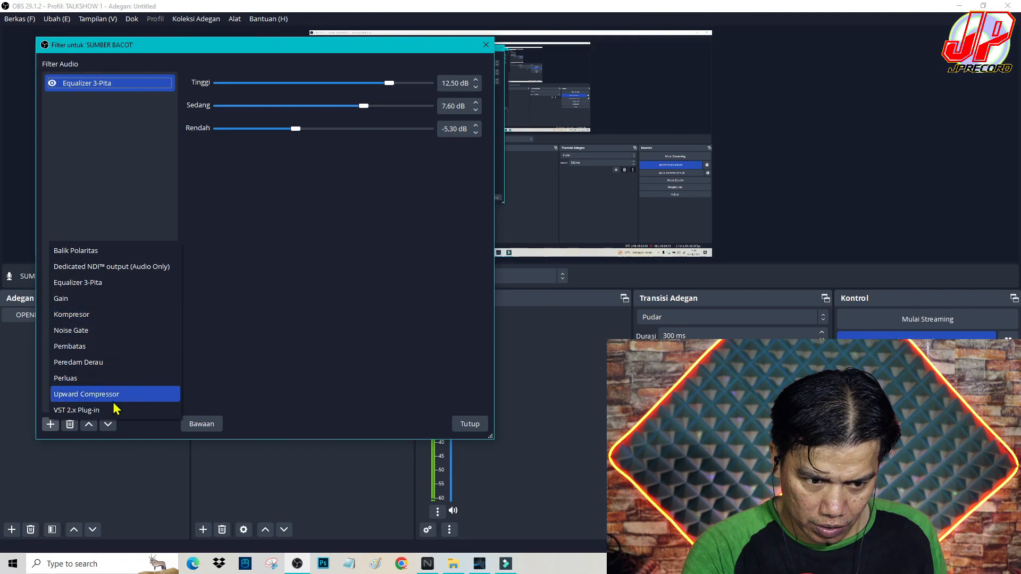
pyautogui.click(86, 394)
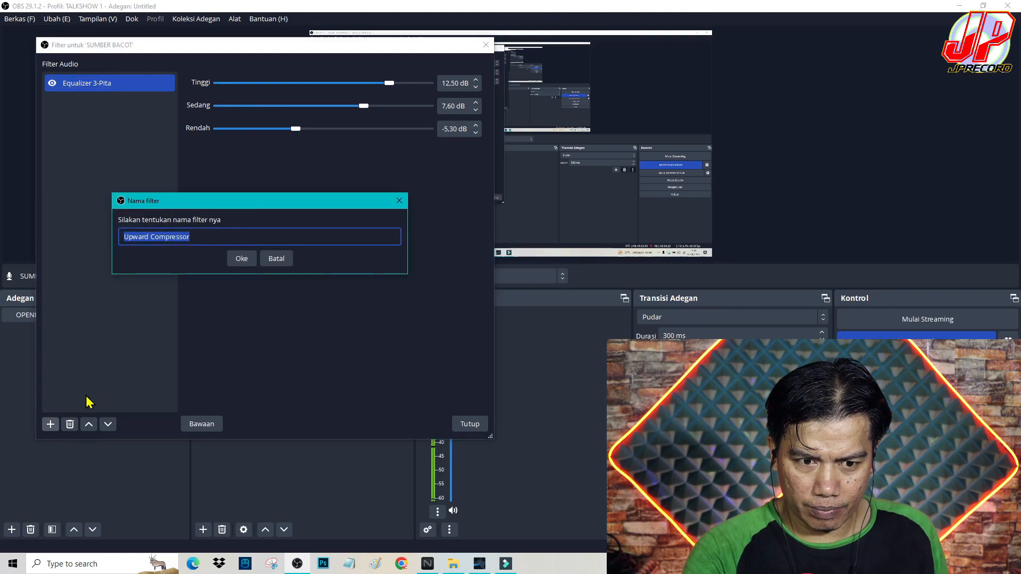
pyautogui.click(241, 259)
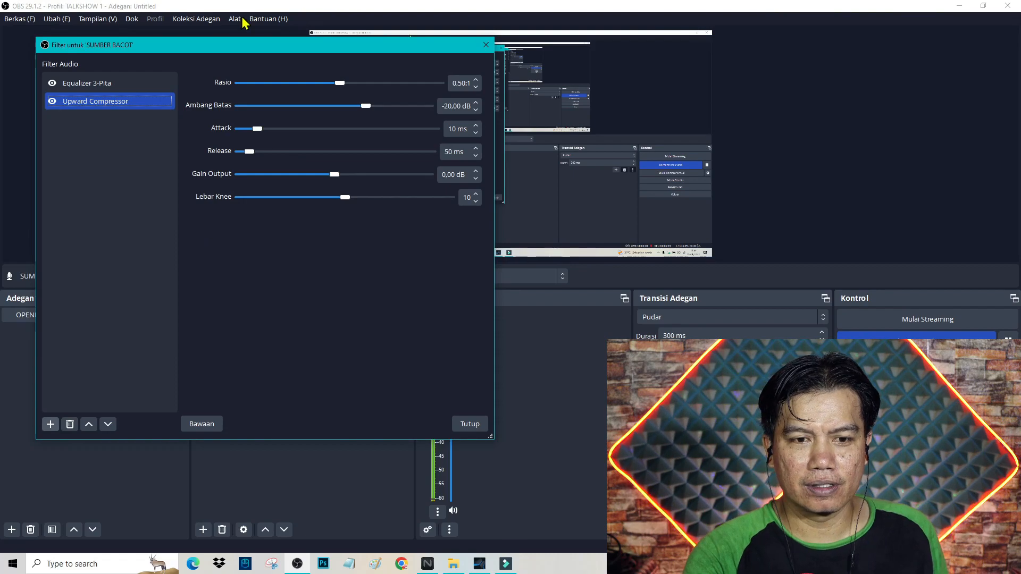
# - Toggle the Upward Compressor to compare the audio level, keeping the filter window clear of the mixer's meter
pyautogui.moveTo(231, 52); pyautogui.dragTo(719, 63)
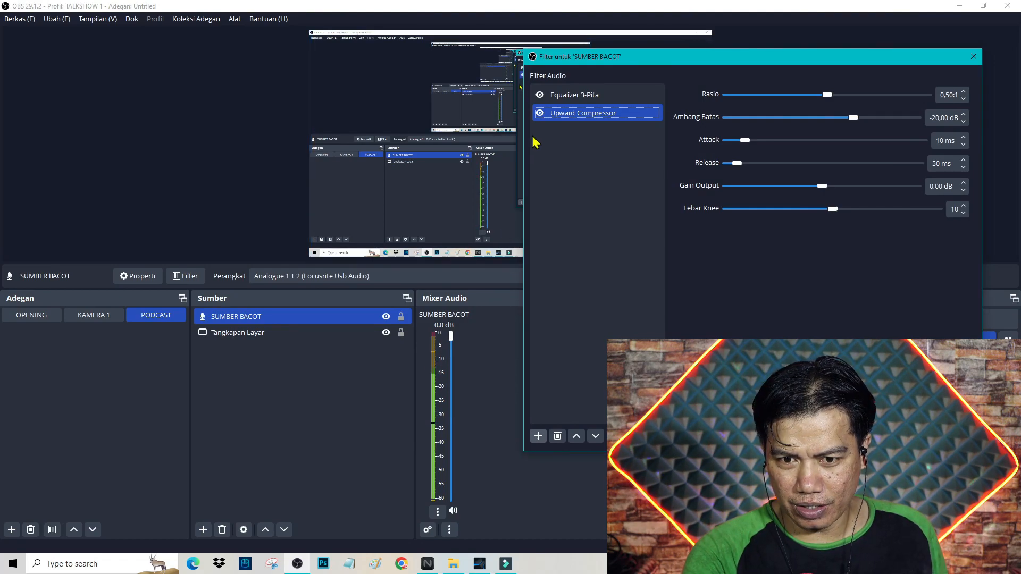
pyautogui.click(539, 114)
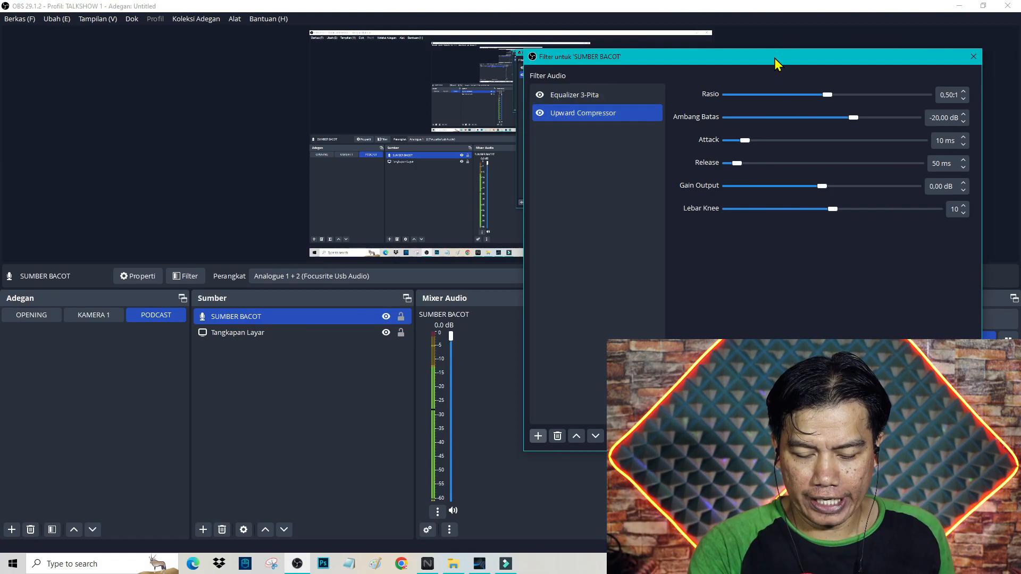
pyautogui.moveTo(775, 57); pyautogui.dragTo(582, 51)
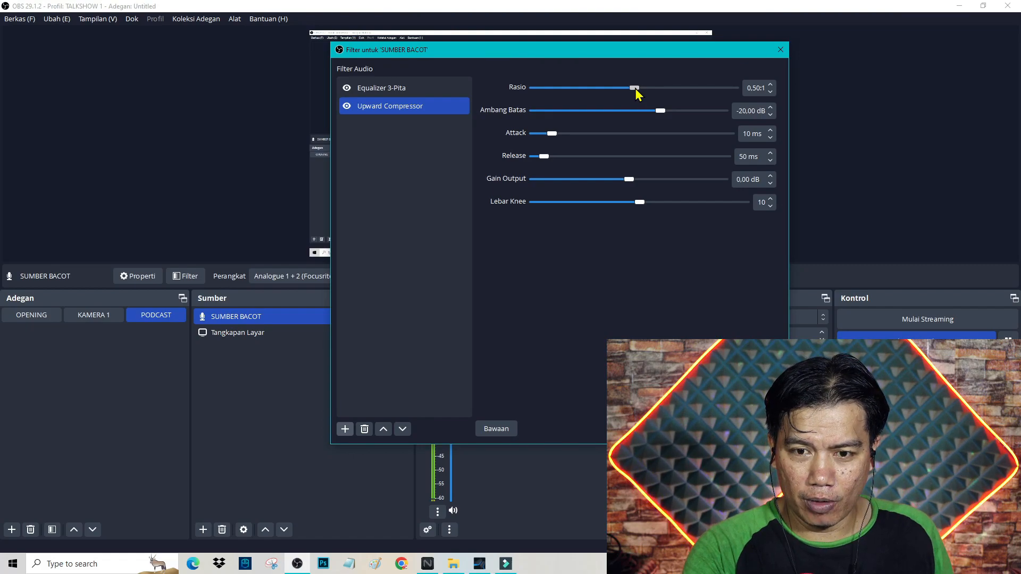
pyautogui.moveTo(623, 55); pyautogui.dragTo(256, 79)
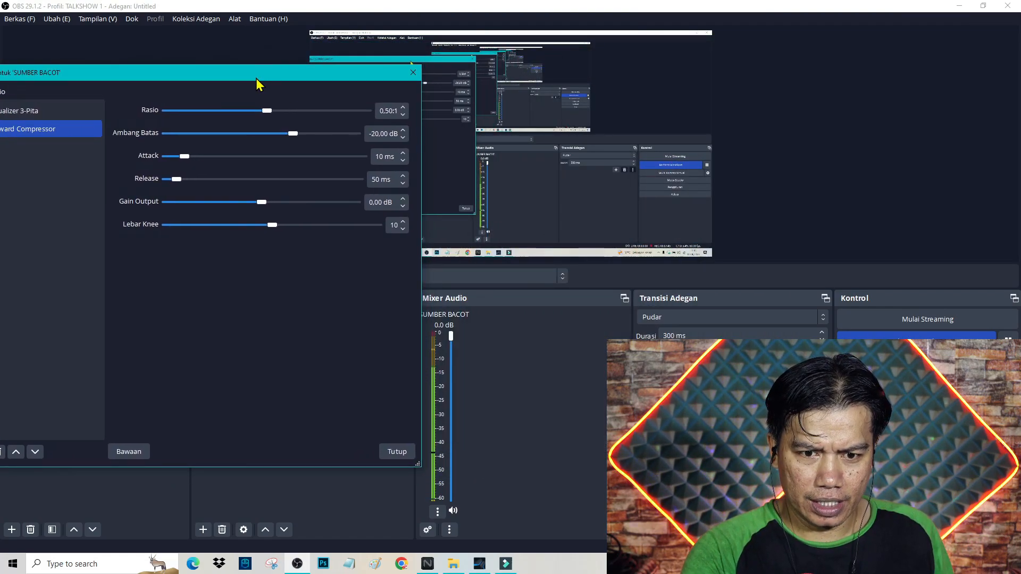
# - Set the Upward Compressor's Ambang Batas to -18 dB, keeping the filter window clear of the mixer's meter
pyautogui.moveTo(266, 112)
pyautogui.mouseDown()
pyautogui.moveTo(342, 118)
pyautogui.moveTo(183, 121)
pyautogui.moveTo(159, 110)
pyautogui.moveTo(230, 105)
pyautogui.moveTo(257, 118)
pyautogui.mouseUp()
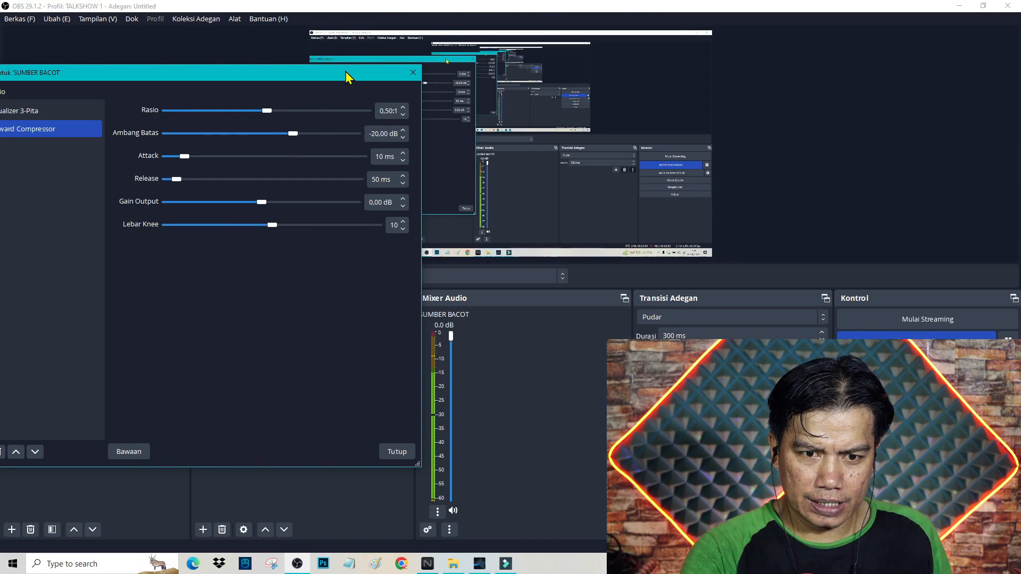
pyautogui.moveTo(346, 72); pyautogui.dragTo(268, 75)
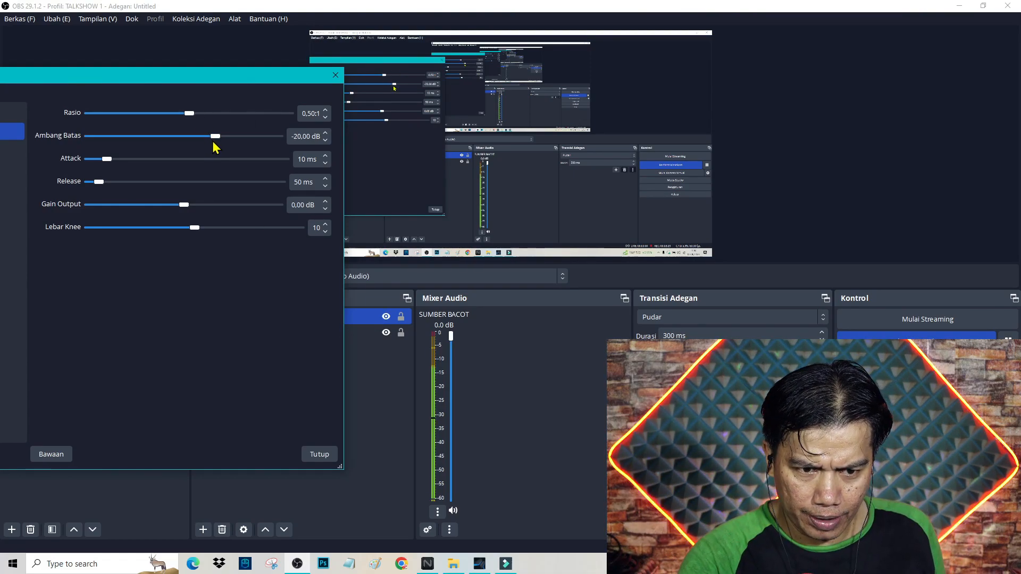
pyautogui.moveTo(214, 137); pyautogui.dragTo(222, 141)
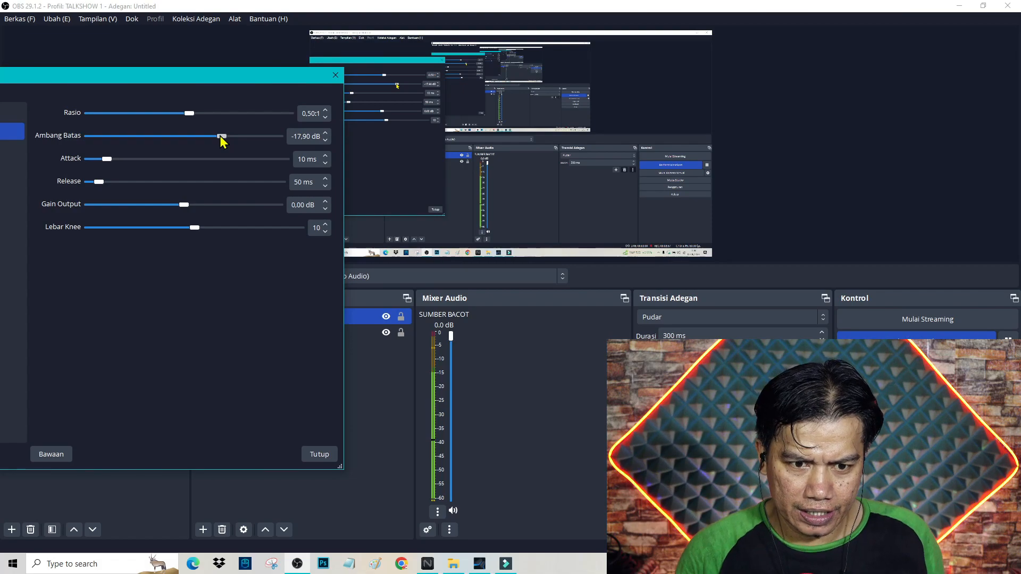
pyautogui.click(306, 137)
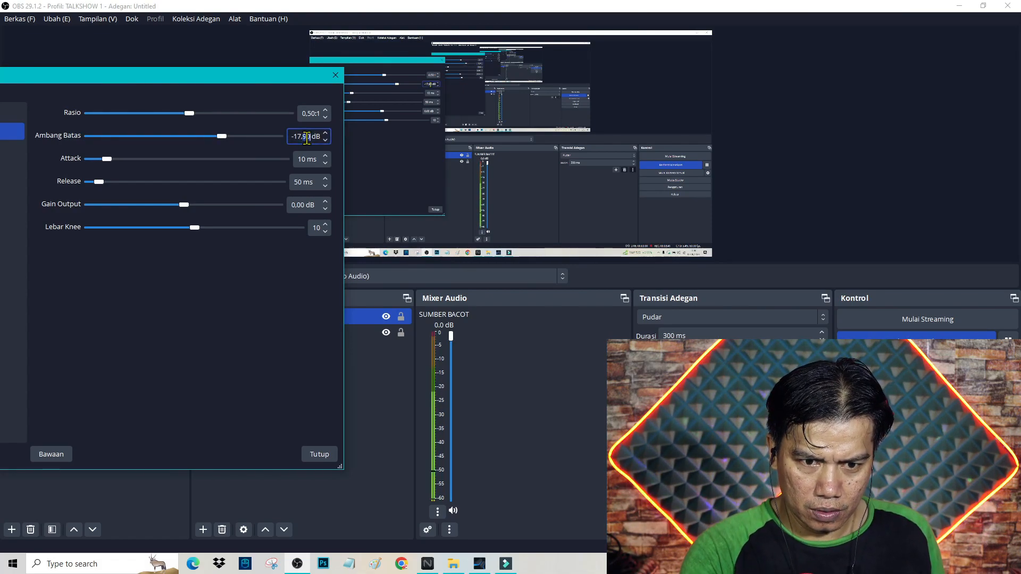
pyautogui.doubleClick(306, 138)
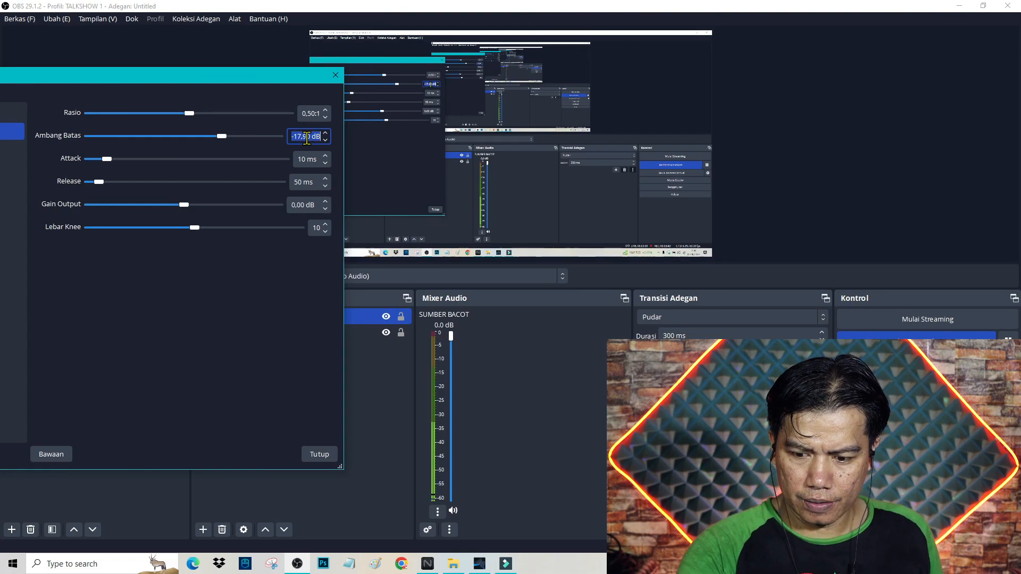
pyautogui.write('-18')
pyautogui.press('Return')
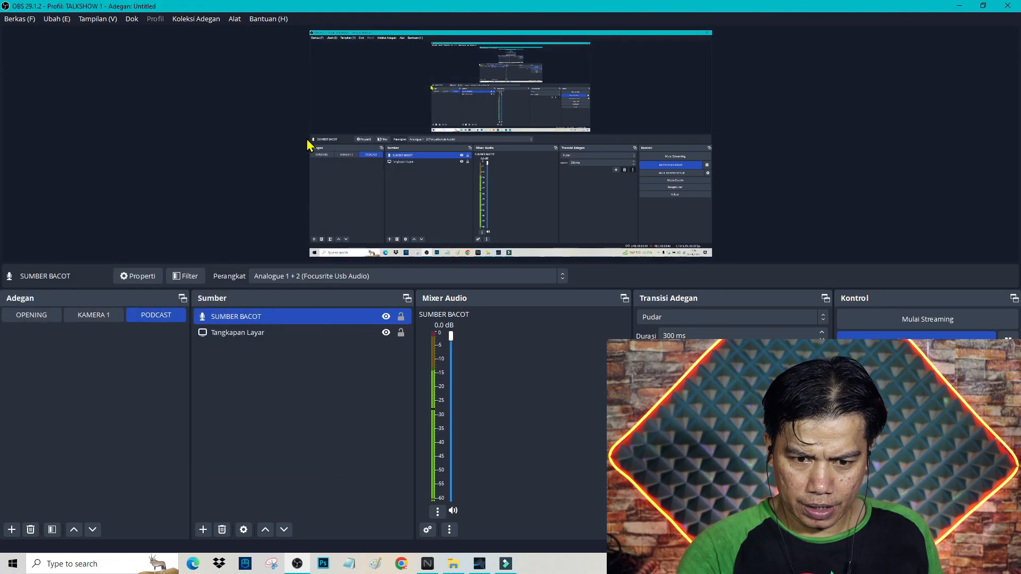
# - Reopen the filters of SUMBER BACOT beside the mixer's meter and raise the Upward Compressor's Gain Output to 6.20 dB
pyautogui.click(438, 515)
pyautogui.click(474, 470)
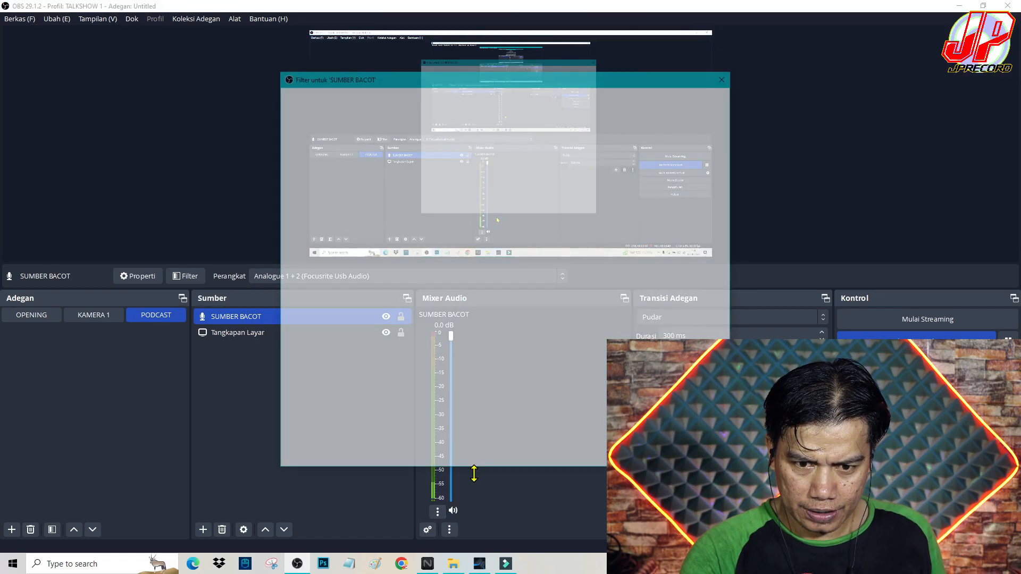
pyautogui.click(376, 134)
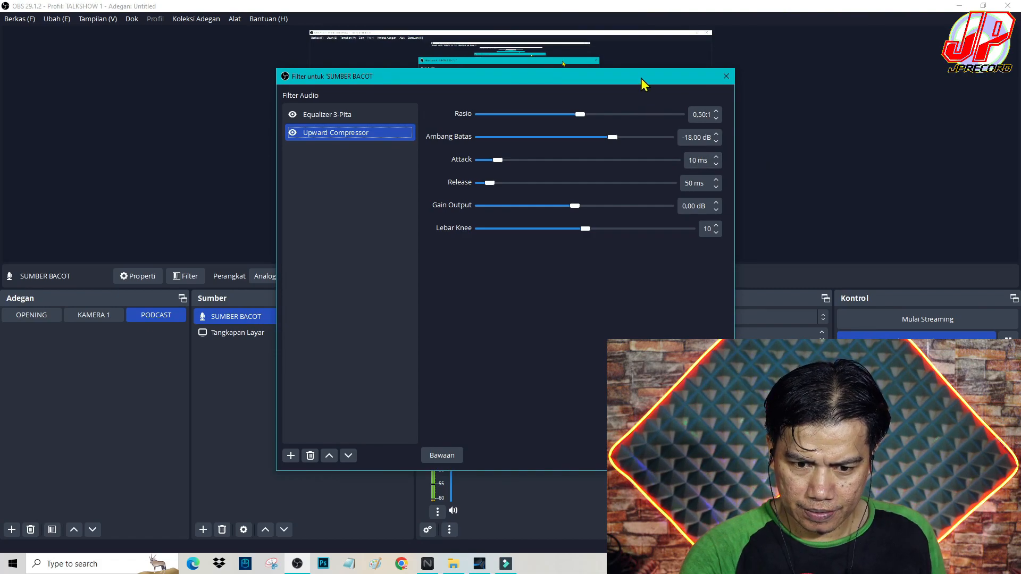
pyautogui.moveTo(640, 78); pyautogui.dragTo(893, 55)
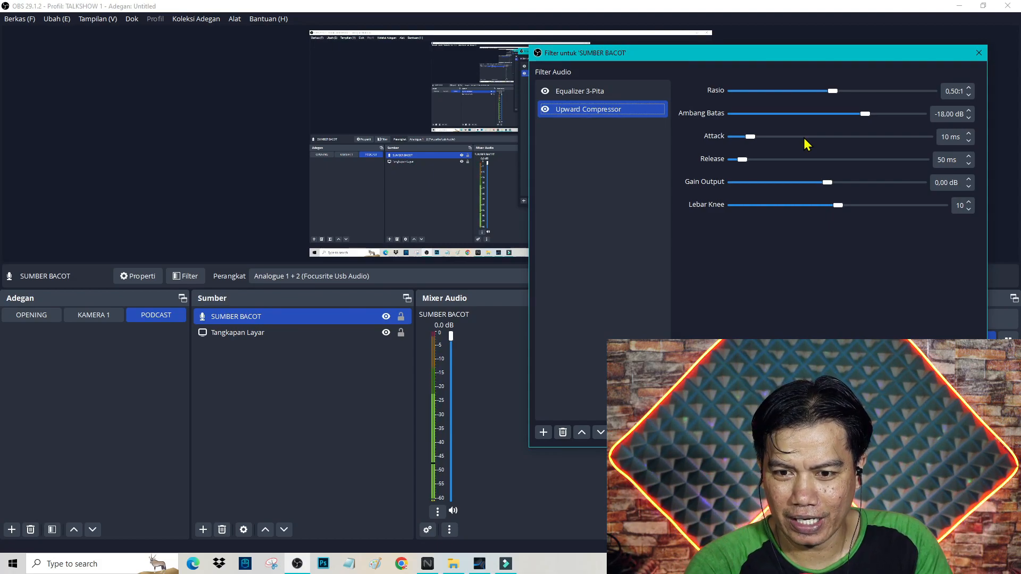
pyautogui.click(827, 182)
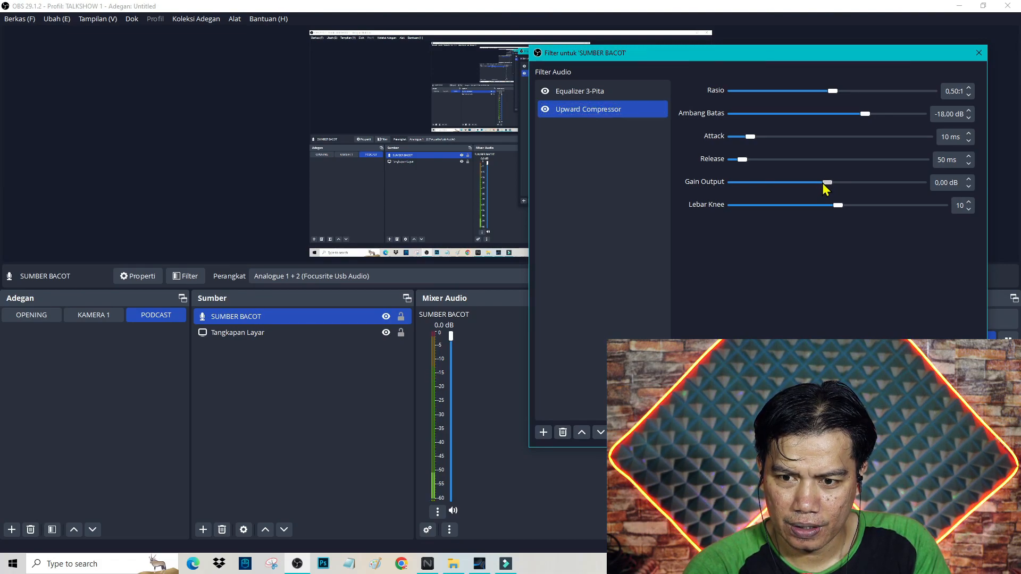
pyautogui.moveTo(825, 182); pyautogui.dragTo(841, 182)
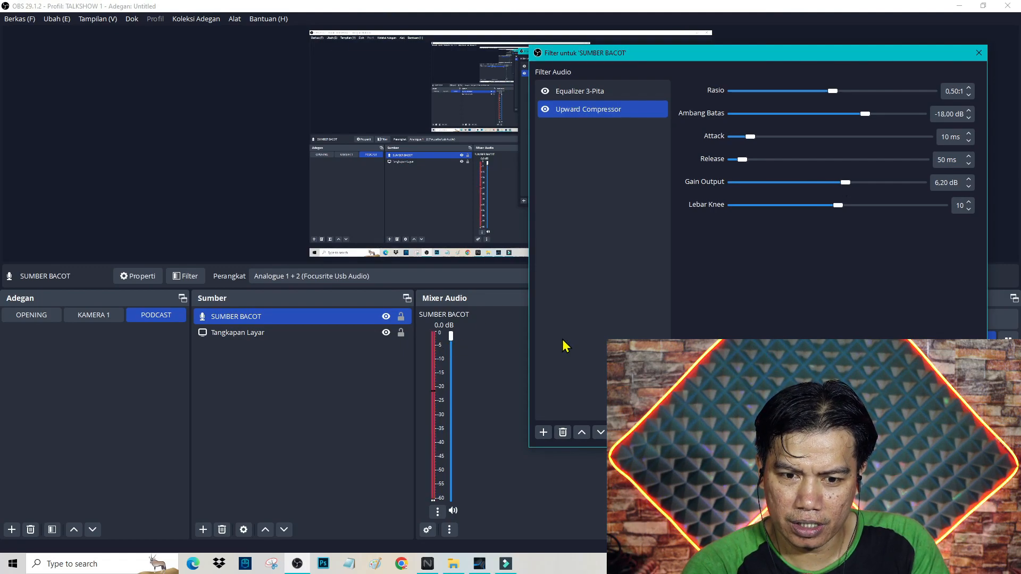
# - Add a Pembatas filter to SUMBER BACOT, keeping the default filter name
pyautogui.press('Escape')
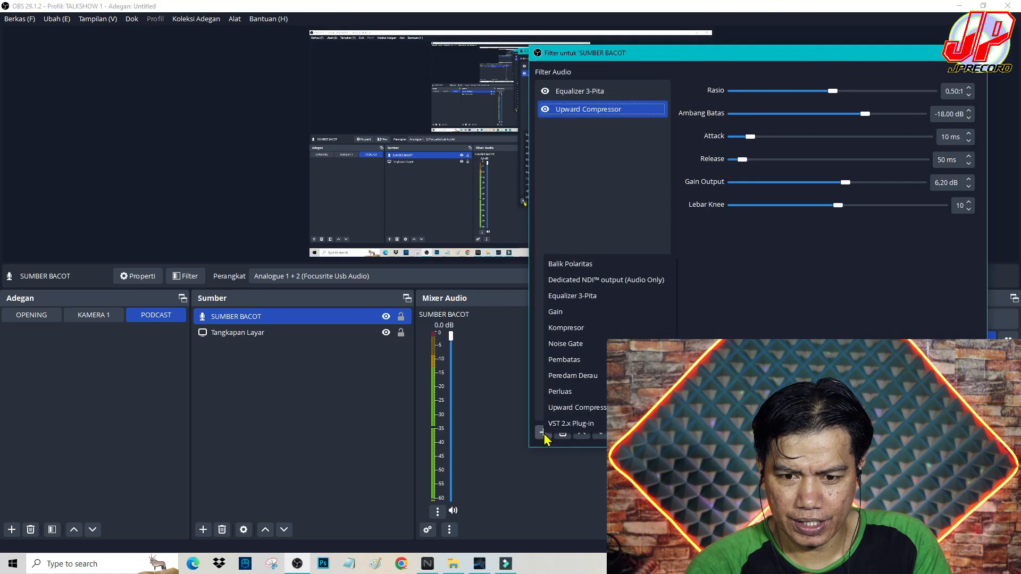
pyautogui.click(593, 367)
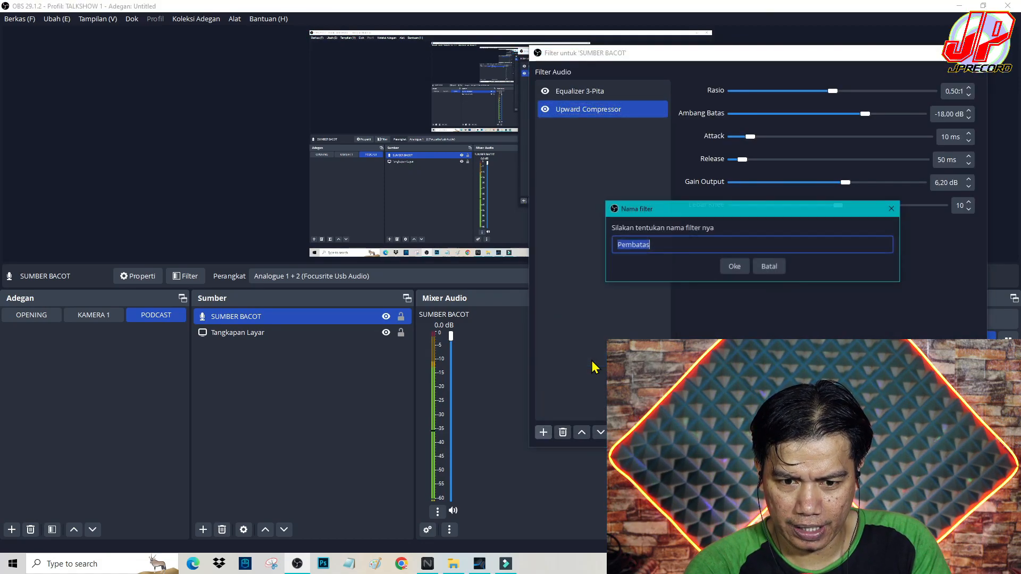
pyautogui.click(735, 267)
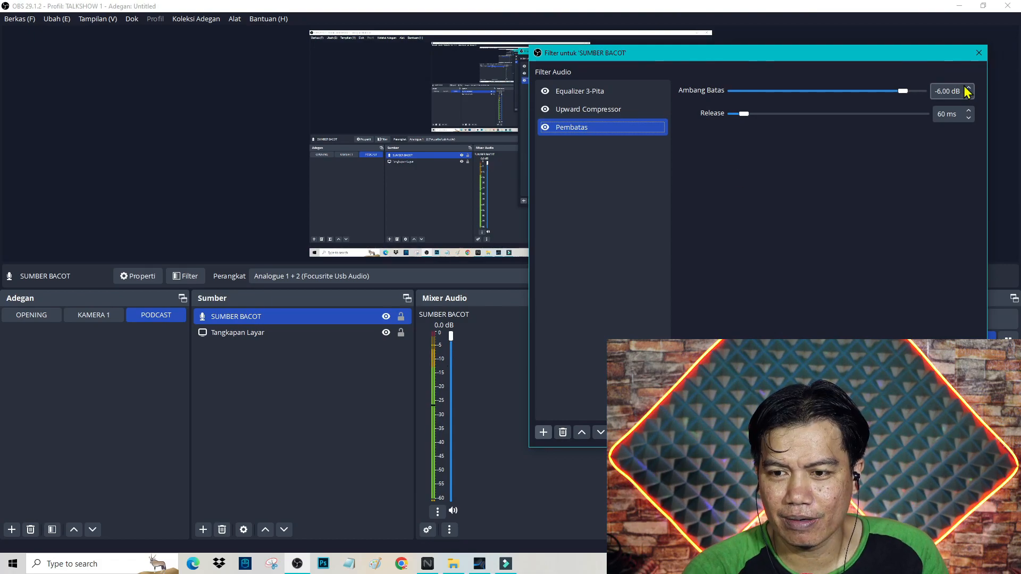
# - Set the Ambang Batas of the Pembatas filter to -4.00 dB
pyautogui.click(941, 90)
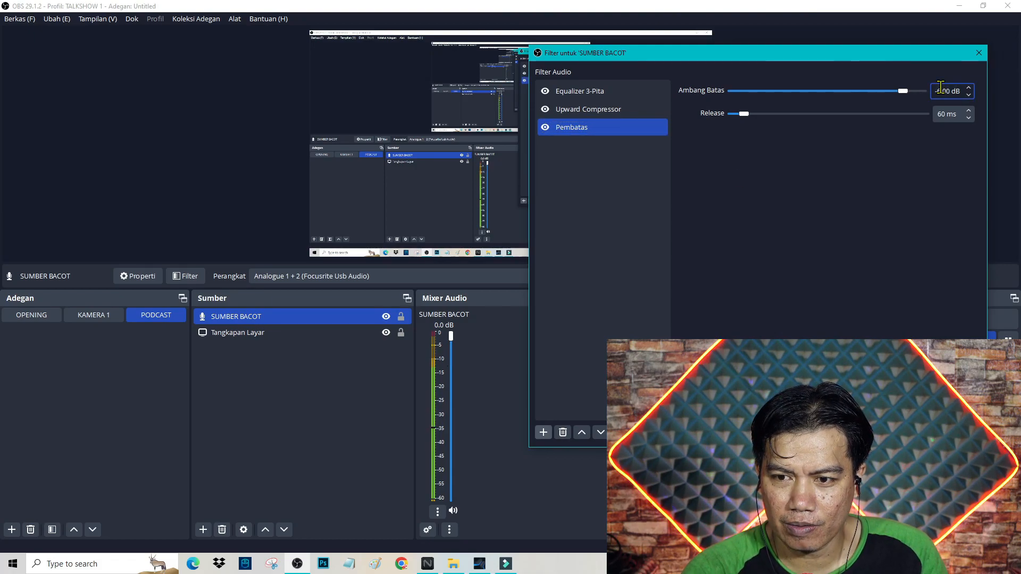
pyautogui.press('BackSpace')
pyautogui.press('BackSpace')
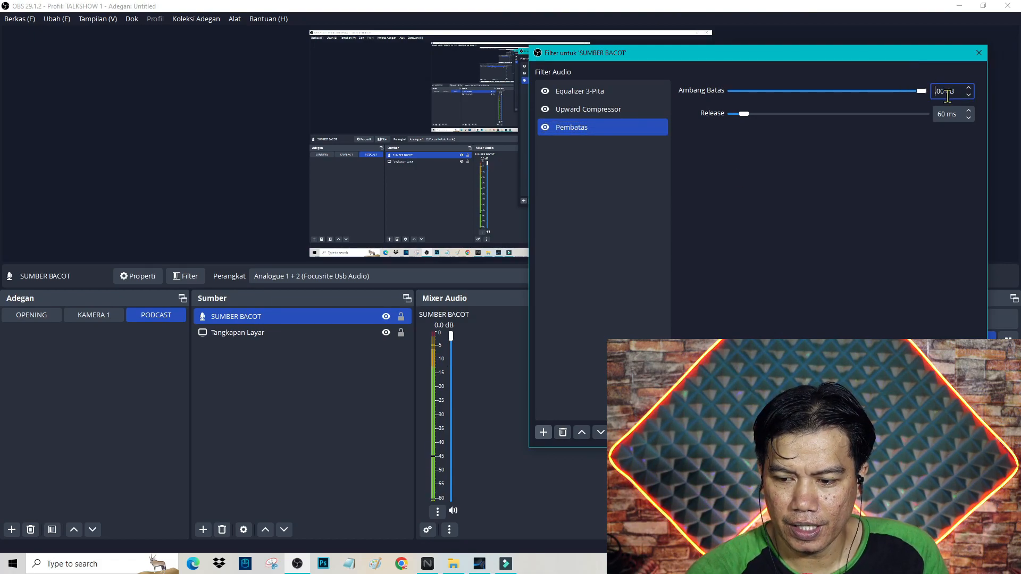
pyautogui.write('-')
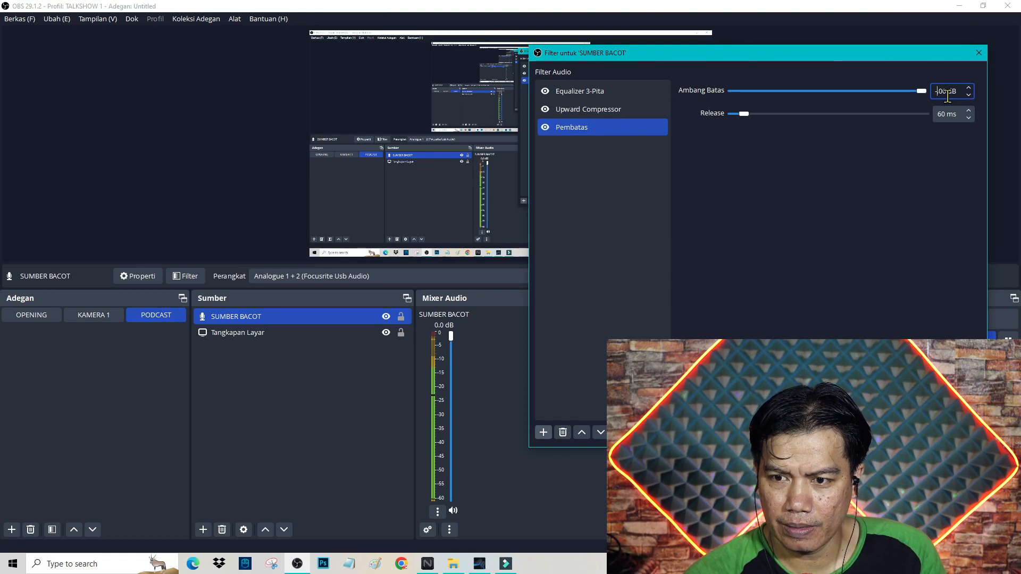
pyautogui.write('4')
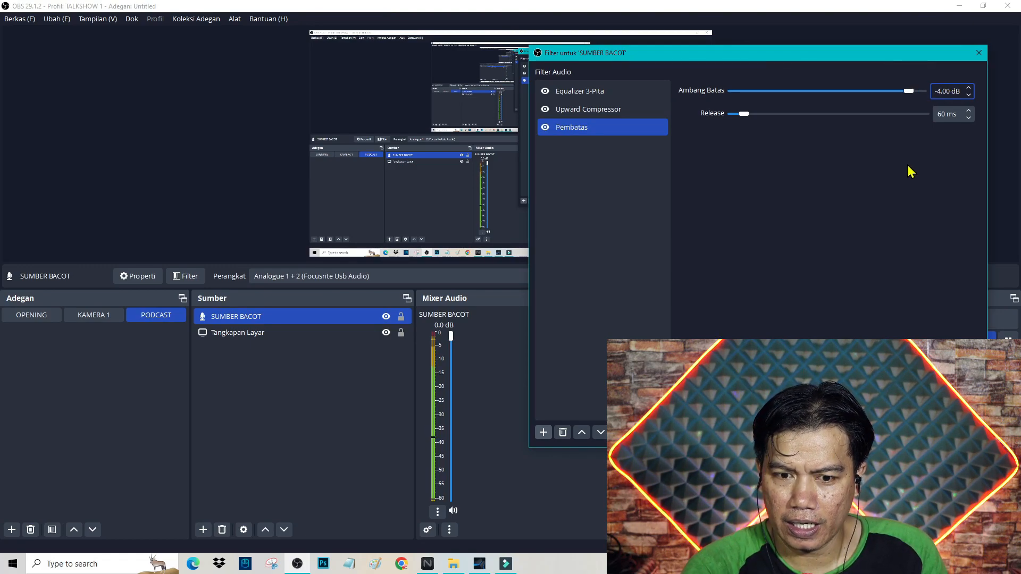